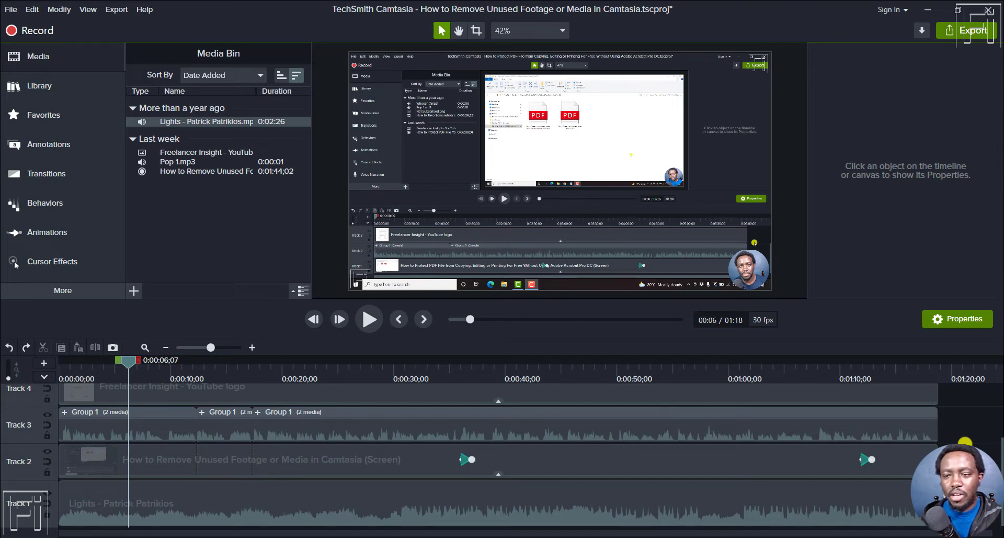
Select the Lights - Patrick Patrikios clip on Track 1 to show its 100% Gain setting.
click(733, 500)
click(179, 432)
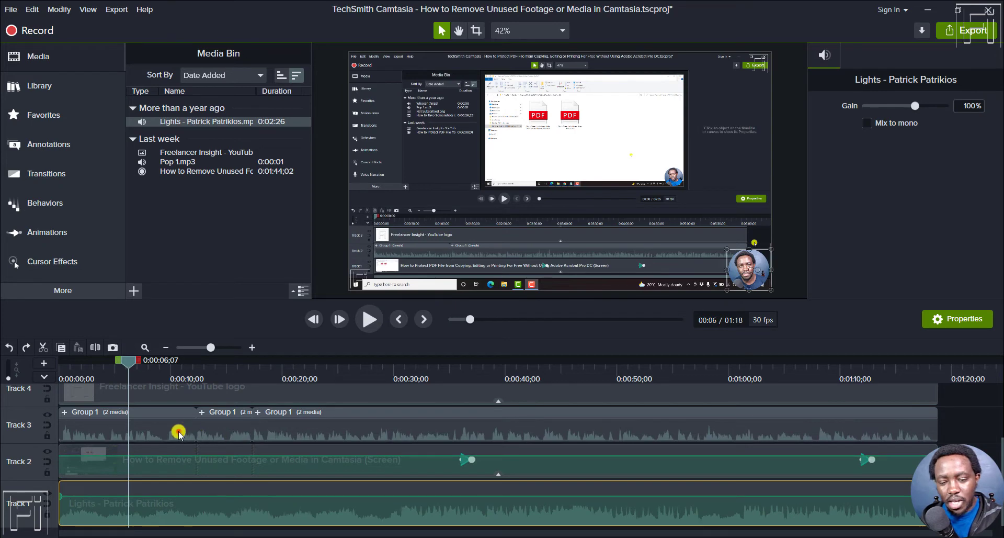
click(232, 439)
click(304, 436)
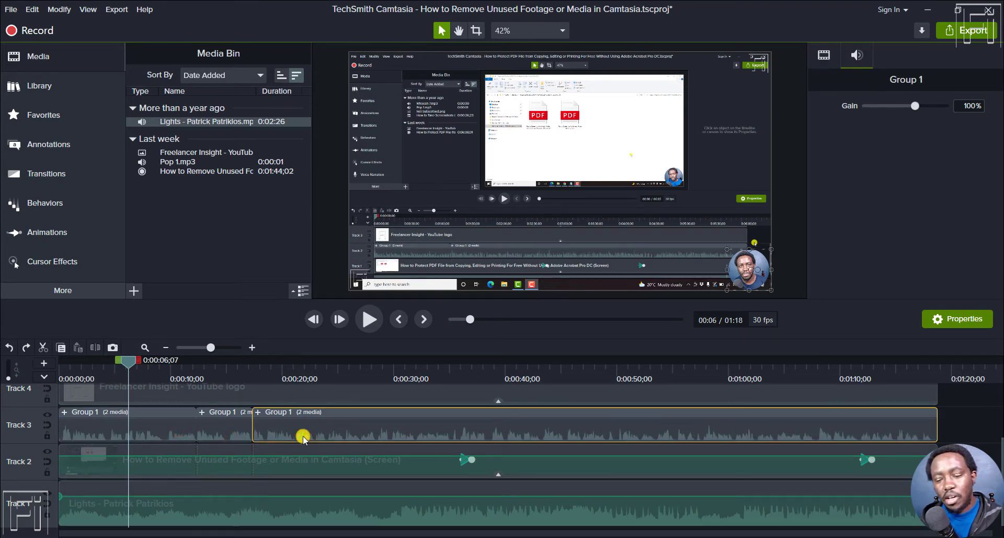
key(Escape)
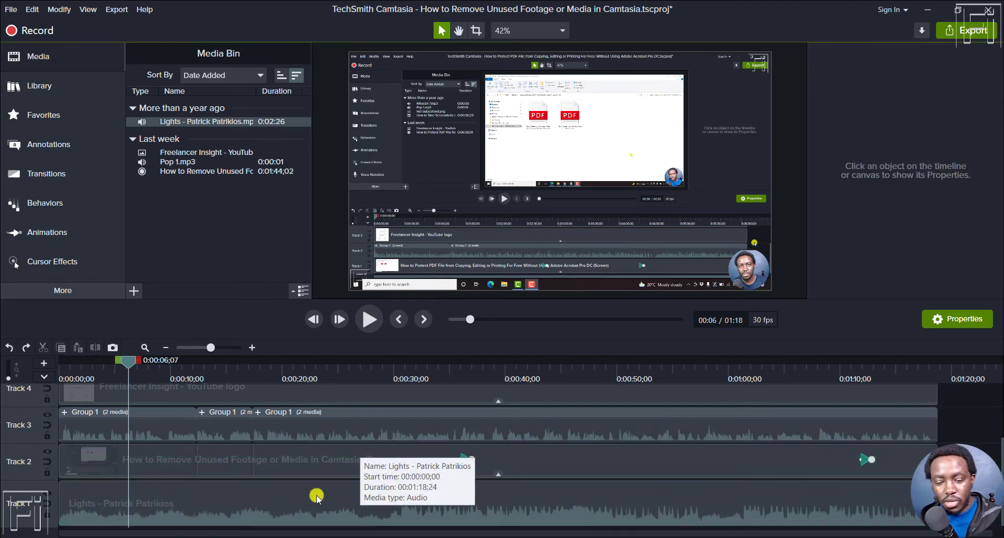
click(317, 495)
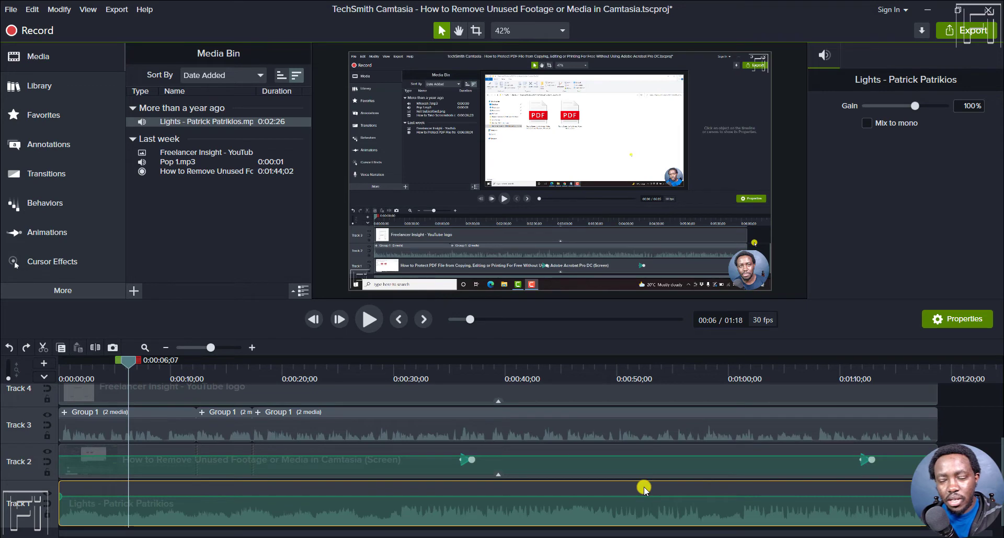
click(229, 488)
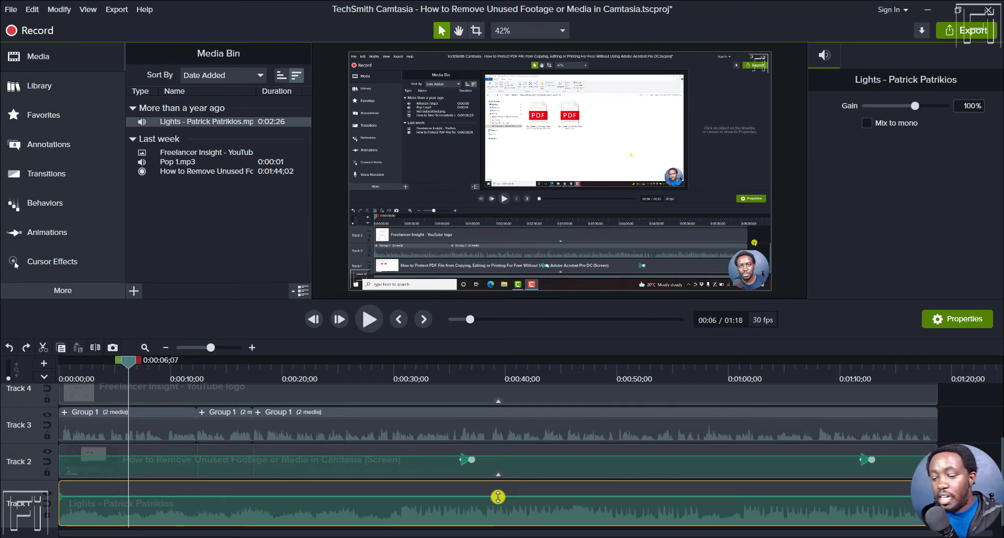
mouse_move(498, 496)
mouse_down()
mouse_move(498, 511)
mouse_move(498, 501)
mouse_up()
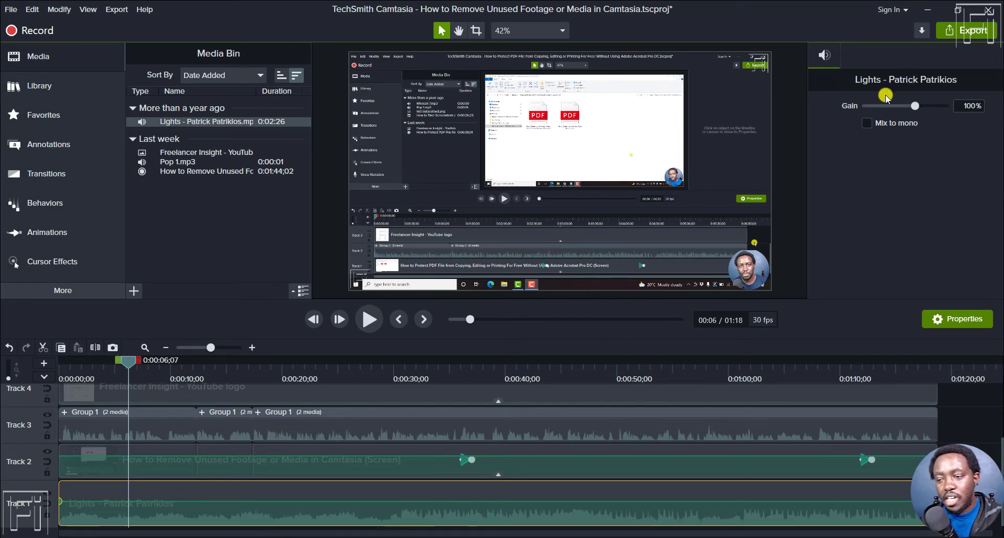
click(232, 491)
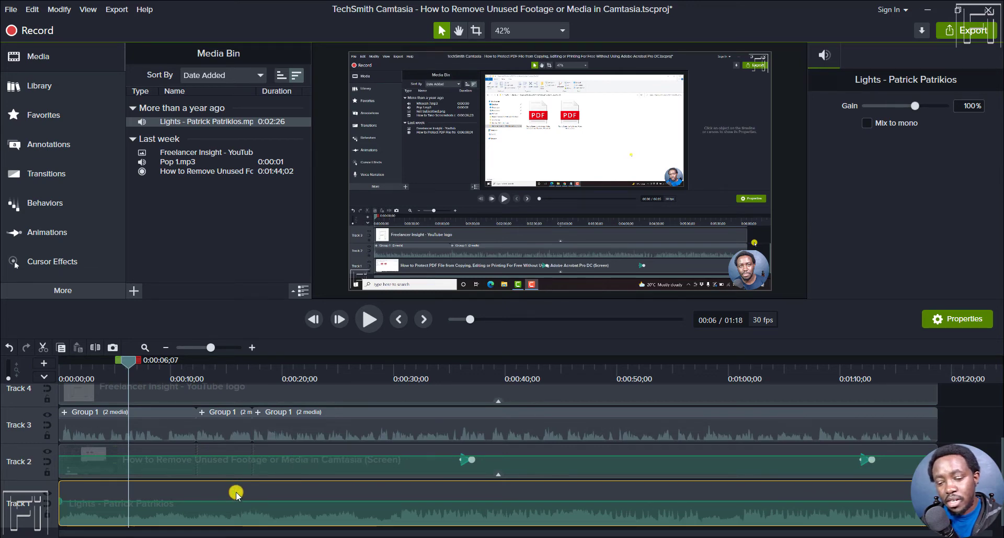
drag(234, 501, 234, 490)
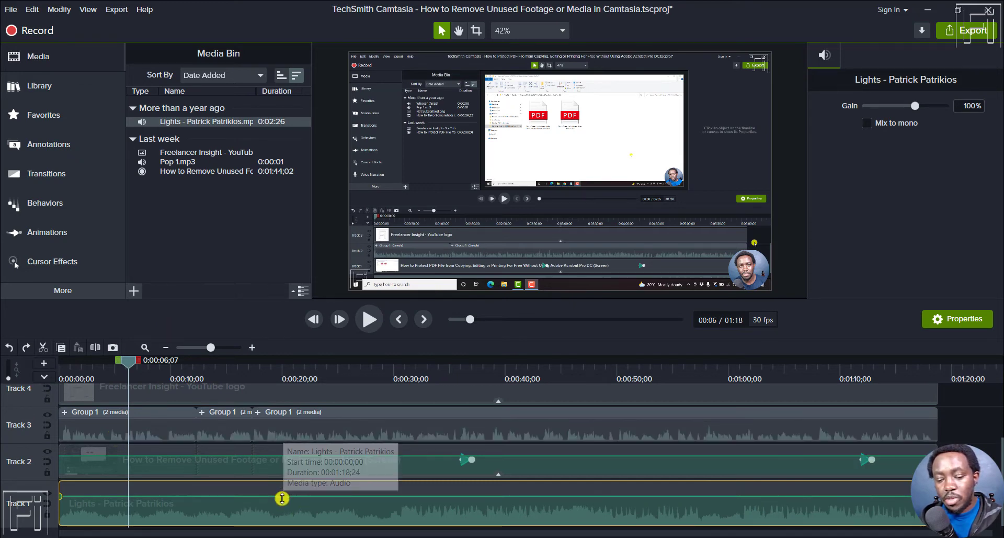
drag(281, 496, 281, 536)
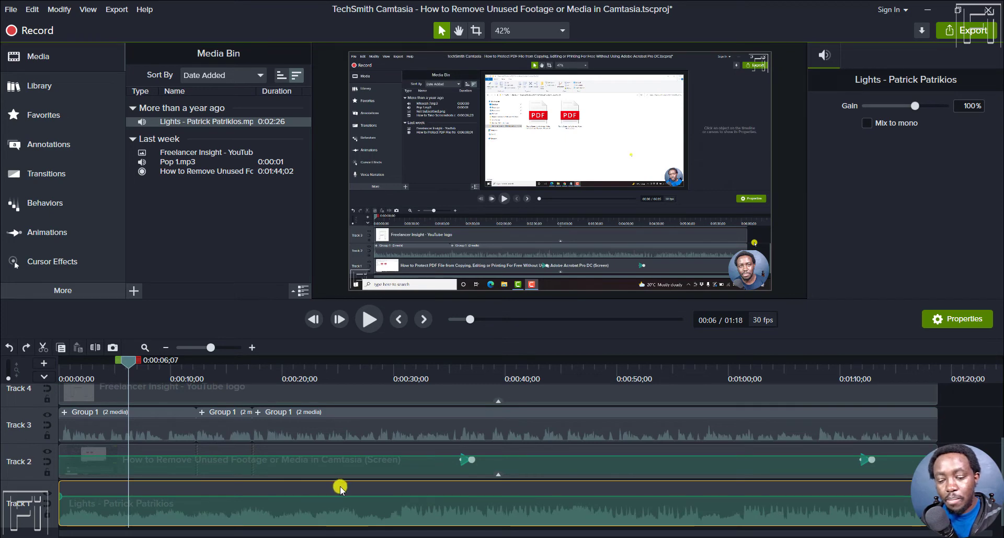
click(383, 490)
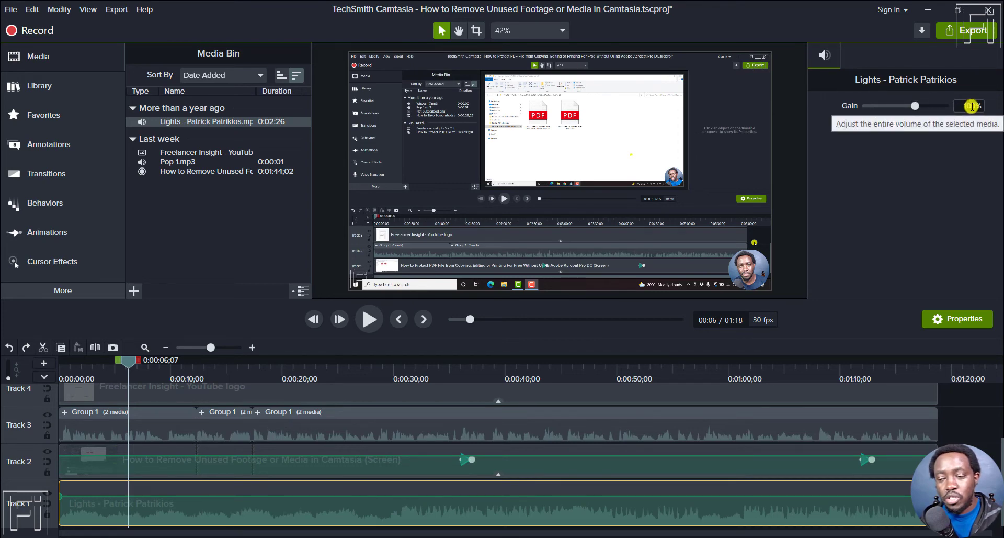
click(914, 106)
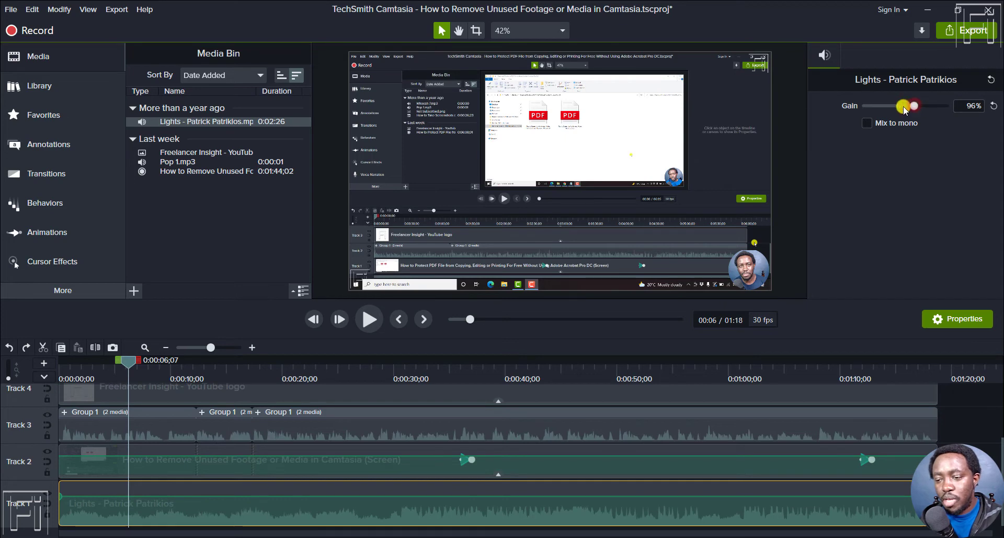
drag(905, 110, 858, 109)
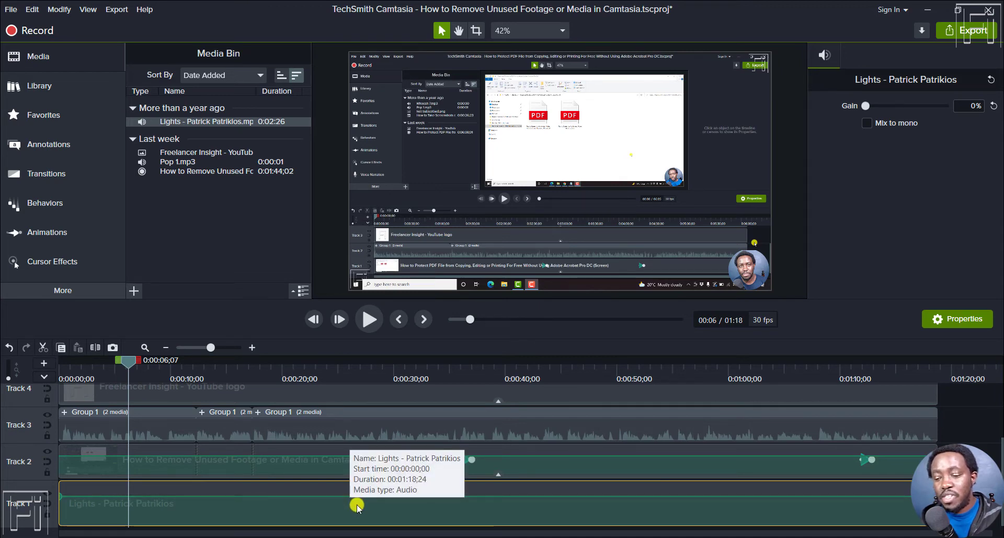
click(995, 110)
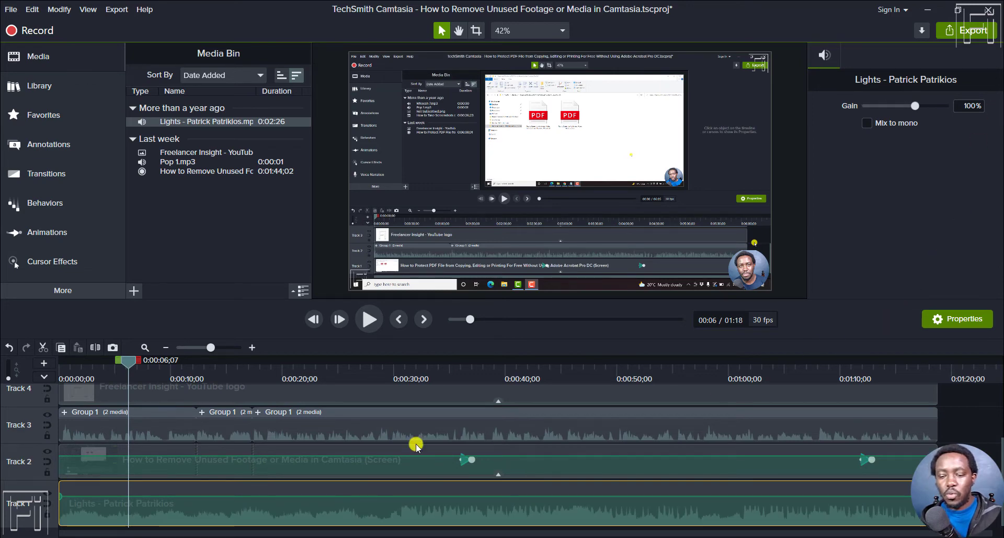
click(338, 435)
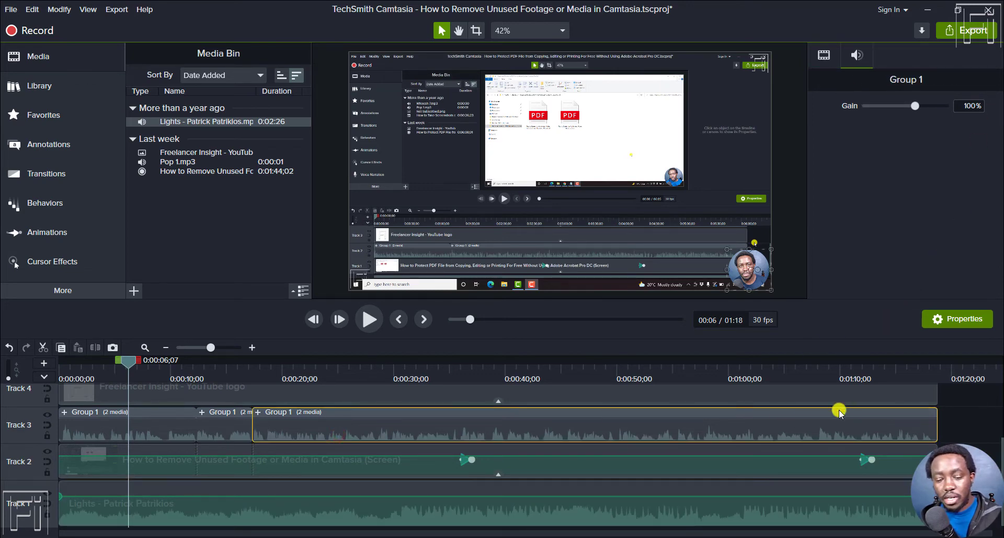
click(138, 433)
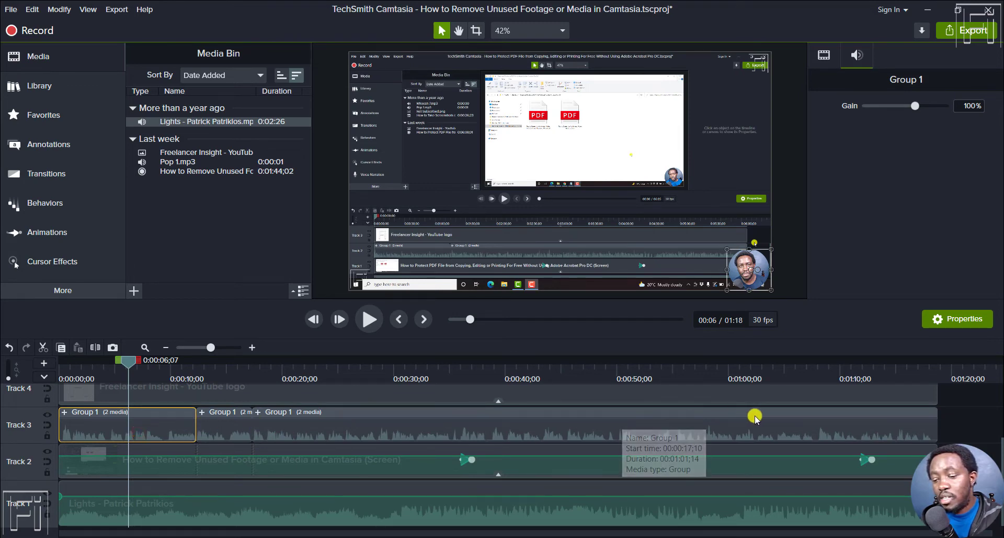
click(959, 426)
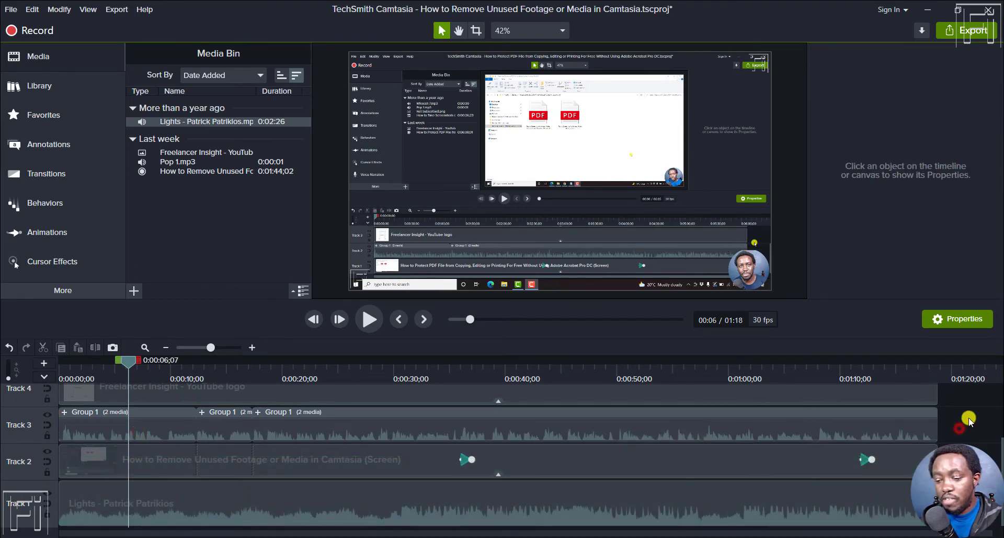
drag(968, 418, 179, 425)
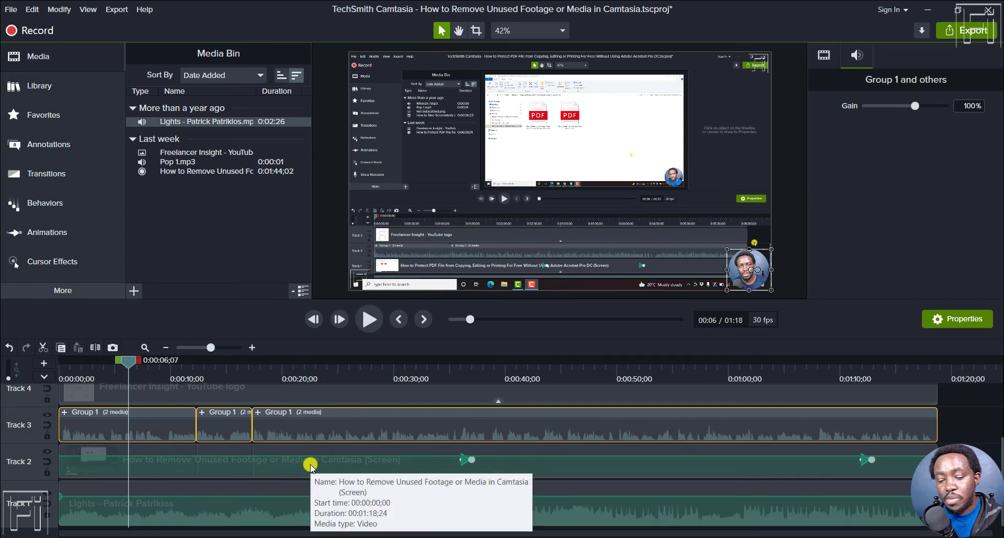
click(965, 425)
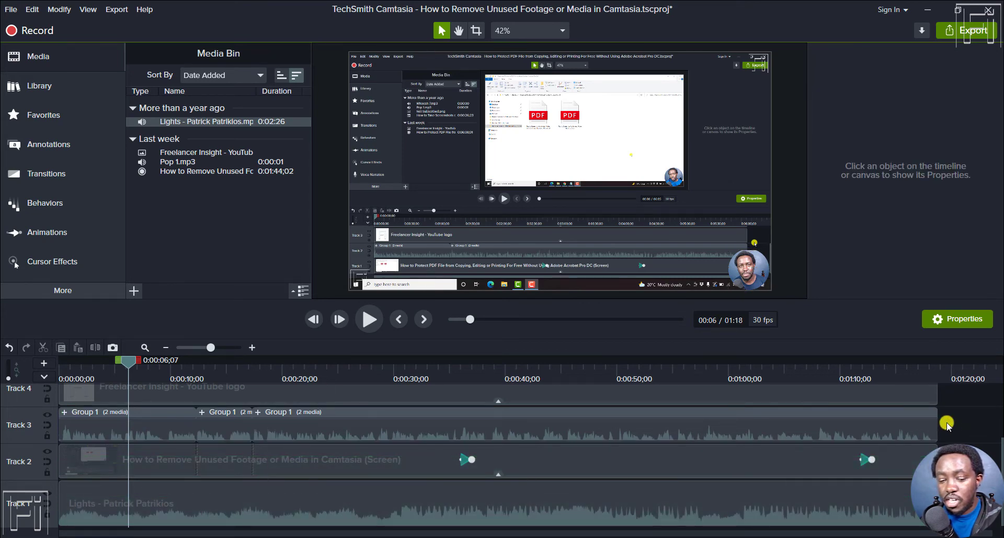
Select all Track 3 Group 1 clips, trial 41% gain, then restore 100% and deselect.
right_click(948, 424)
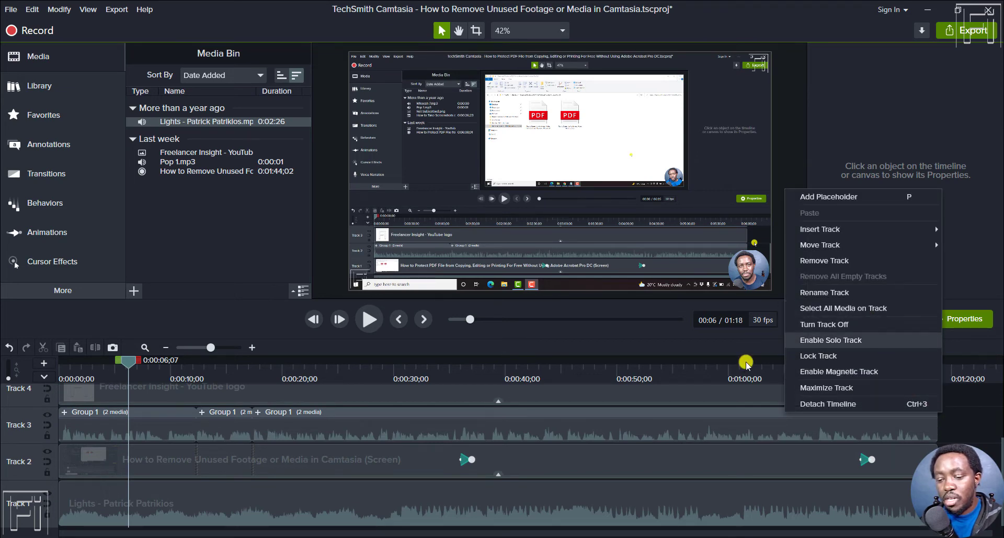
click(852, 312)
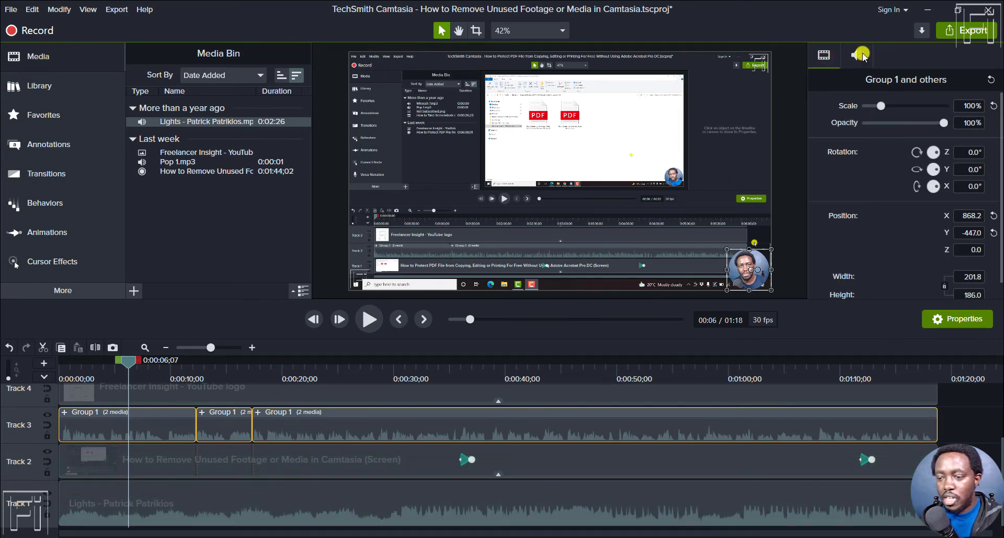
click(860, 55)
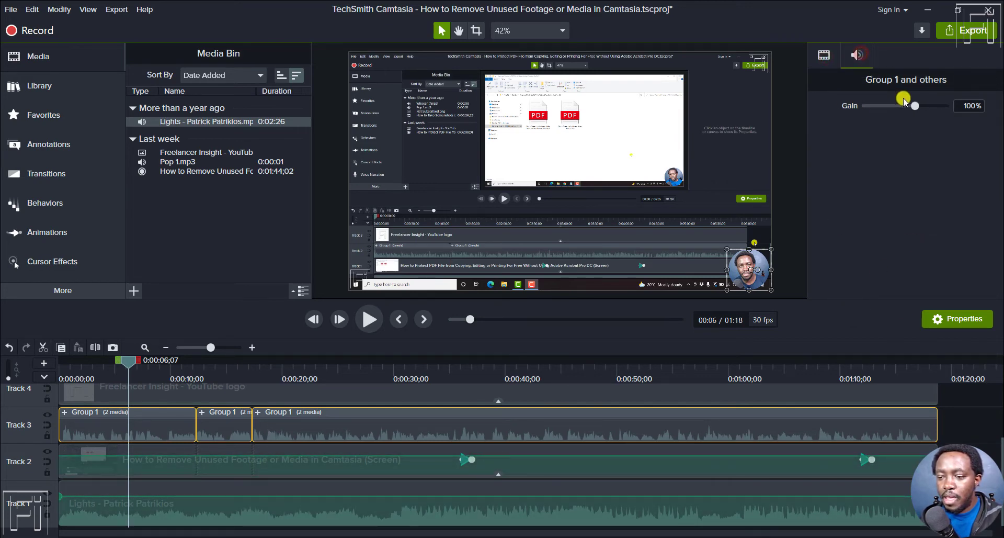
drag(914, 106, 839, 120)
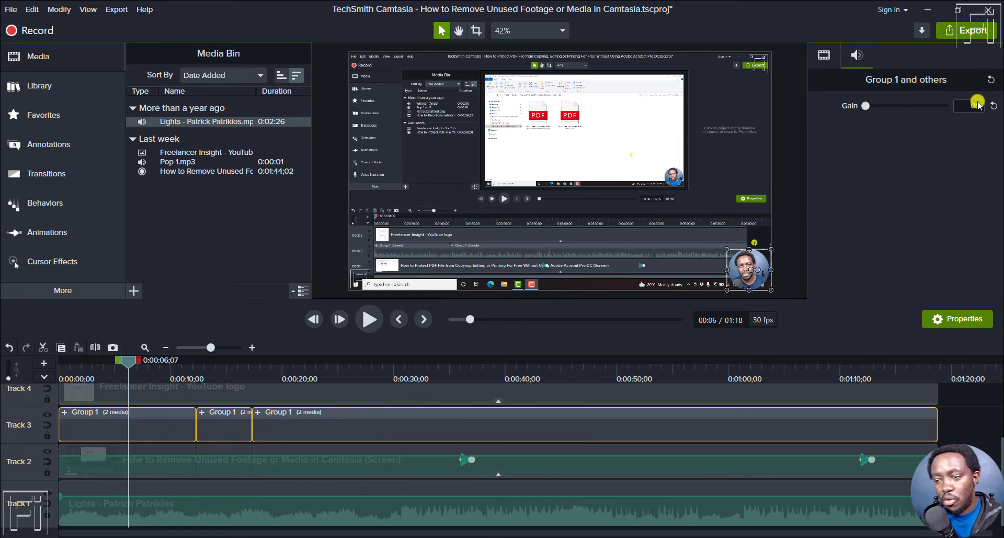
click(994, 105)
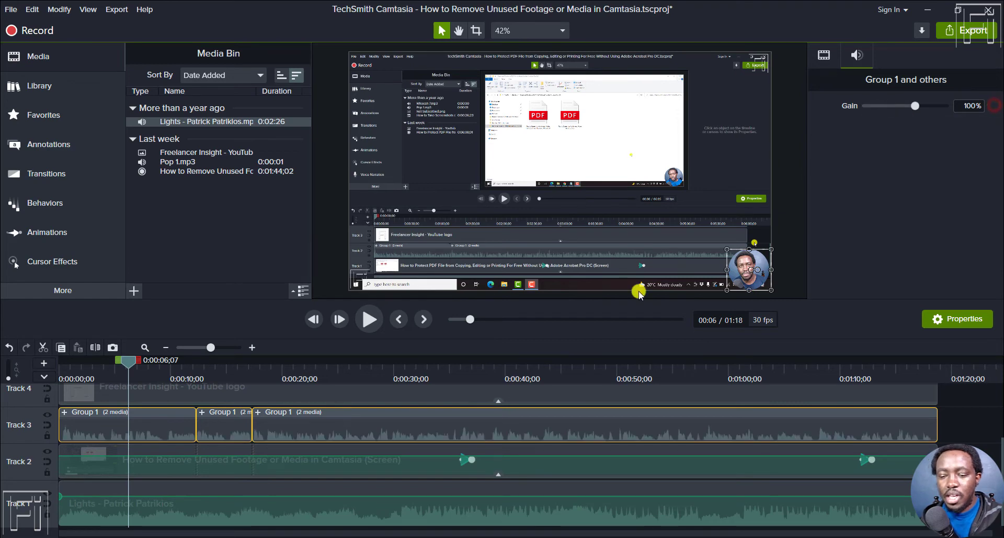
click(975, 409)
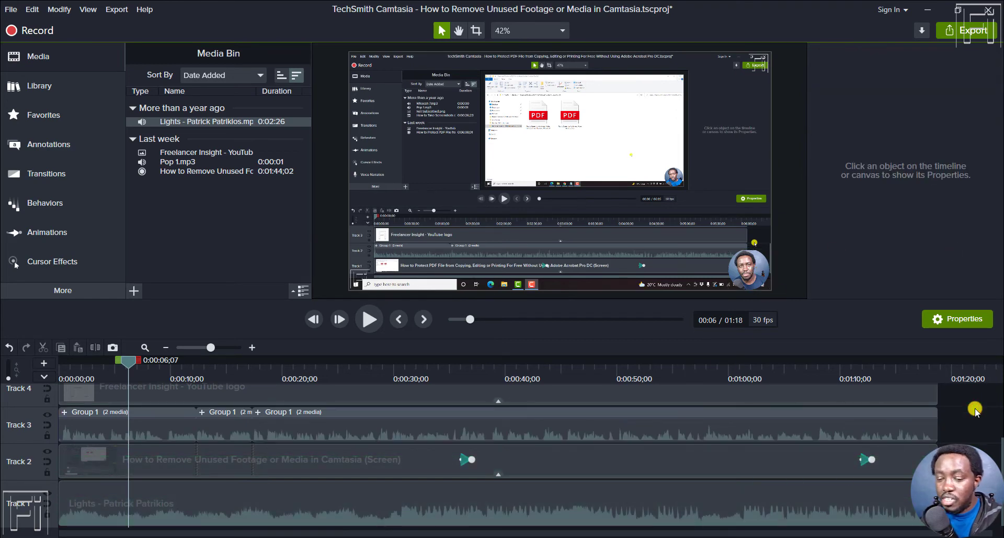
Move the playhead to about 0:00:11, zoom in, and add two audio points to the Lights music.
click(202, 499)
click(129, 364)
drag(154, 372, 192, 366)
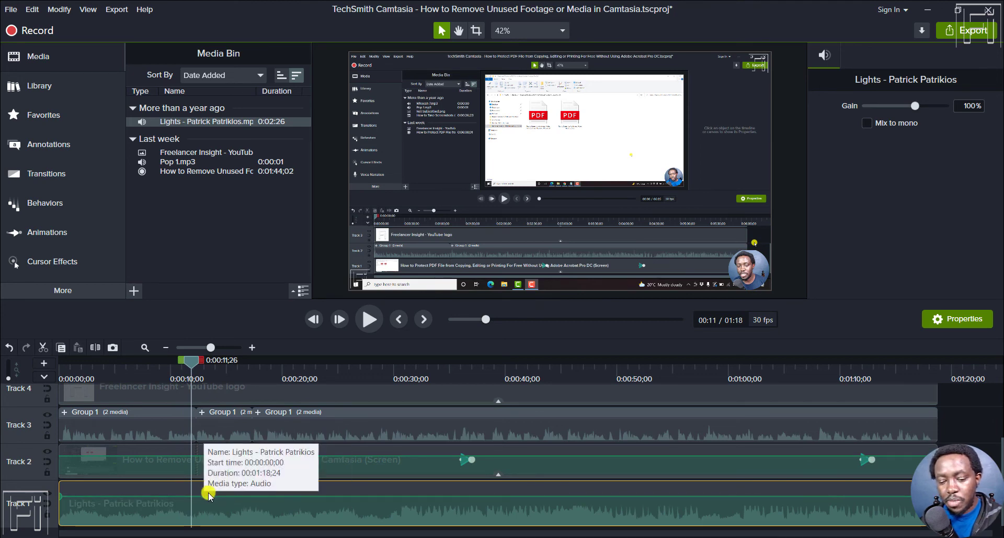
click(249, 346)
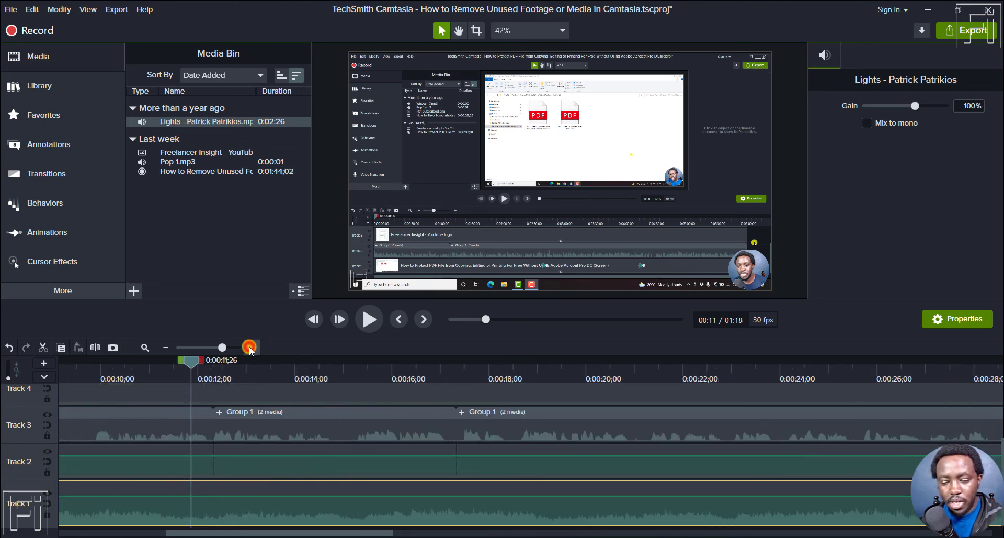
right_click(192, 495)
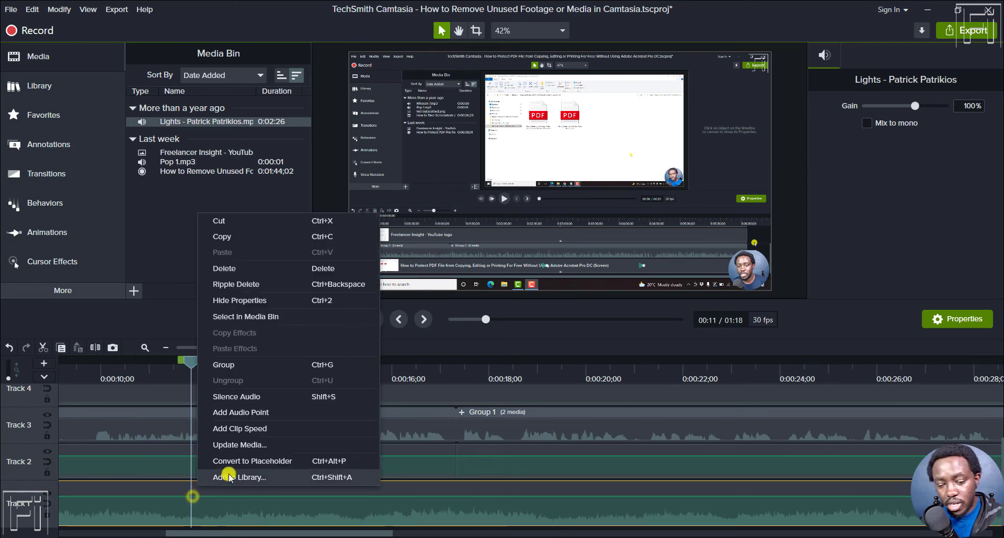
click(248, 412)
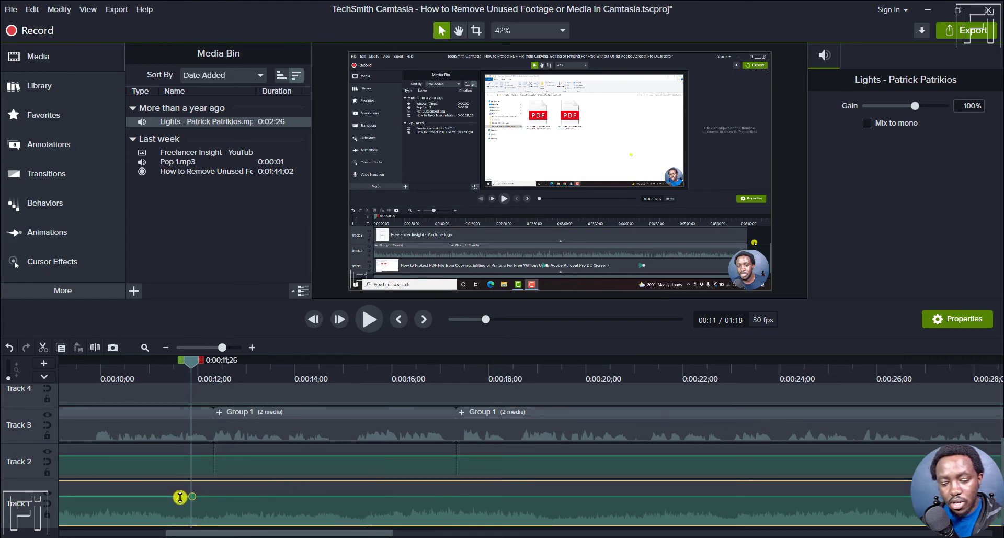
right_click(180, 497)
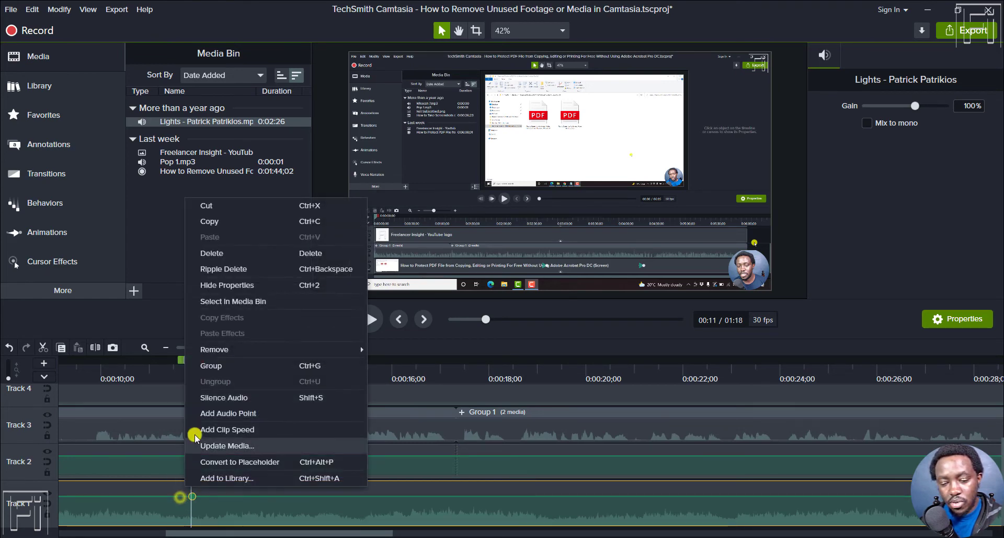
click(234, 413)
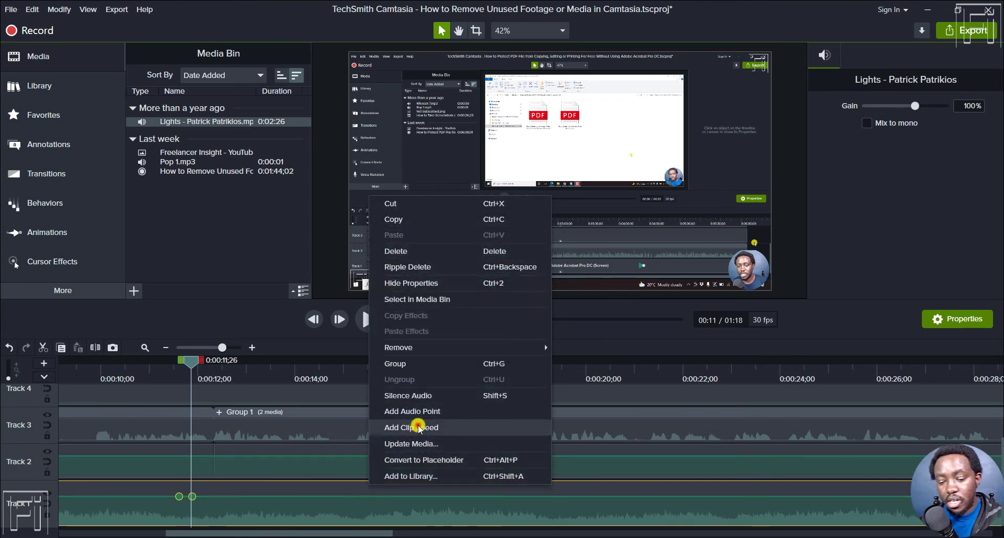
Add two audio points near 14 seconds and drag the volume between them down.
click(417, 426)
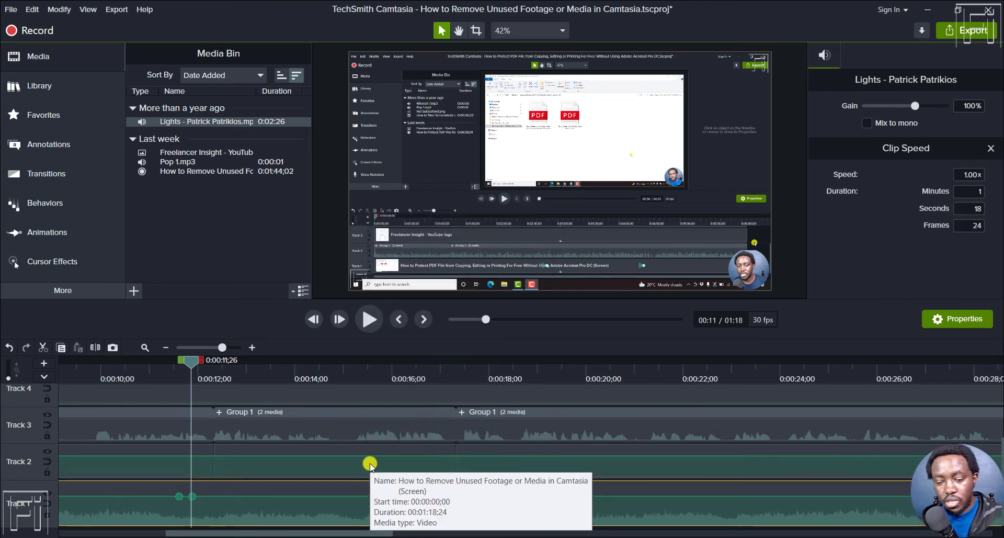
key(ctrl+z)
right_click(341, 496)
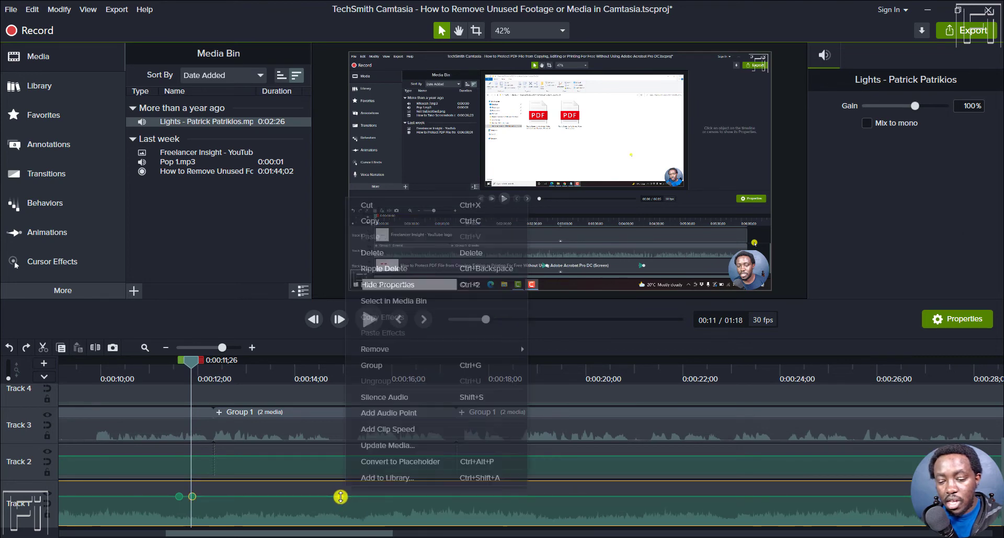
click(408, 413)
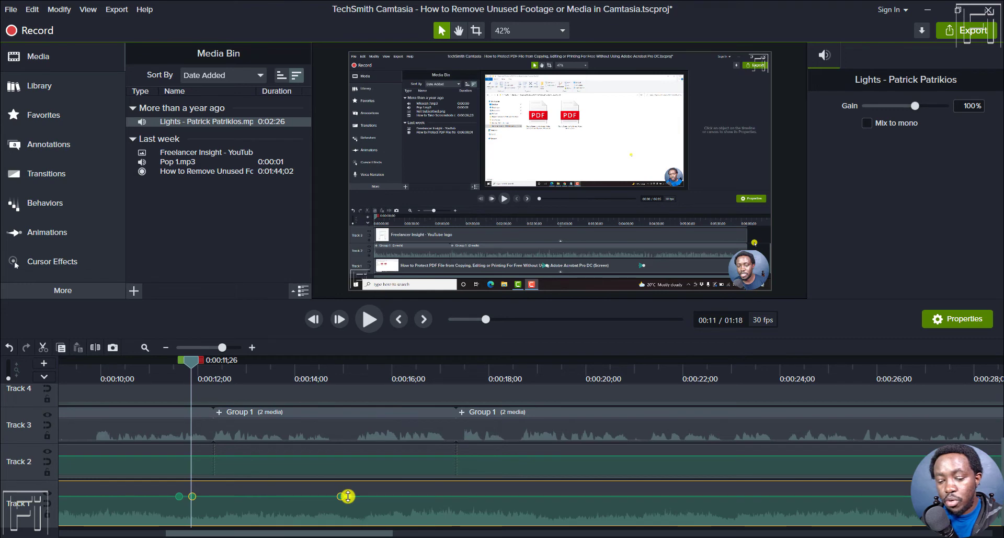
right_click(348, 496)
click(424, 413)
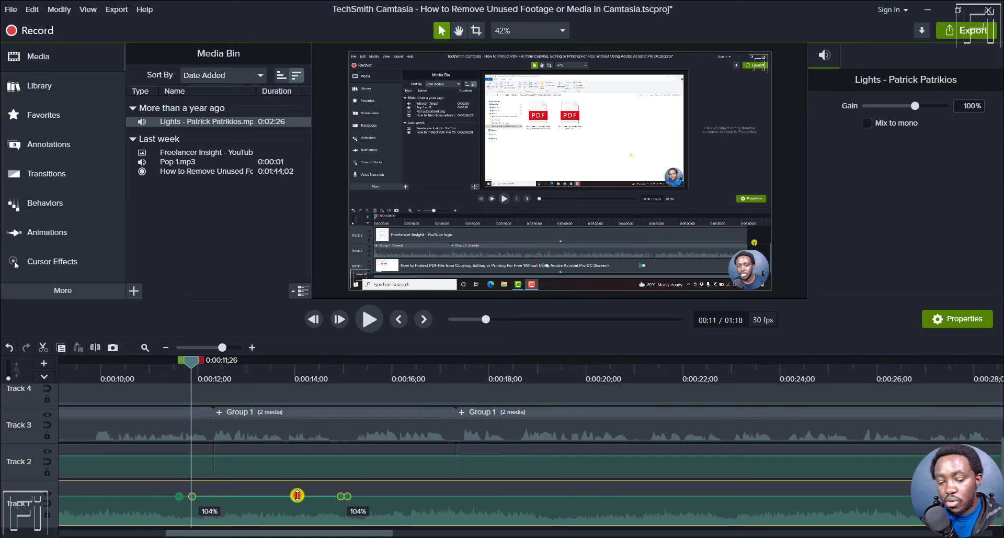
drag(297, 496, 298, 531)
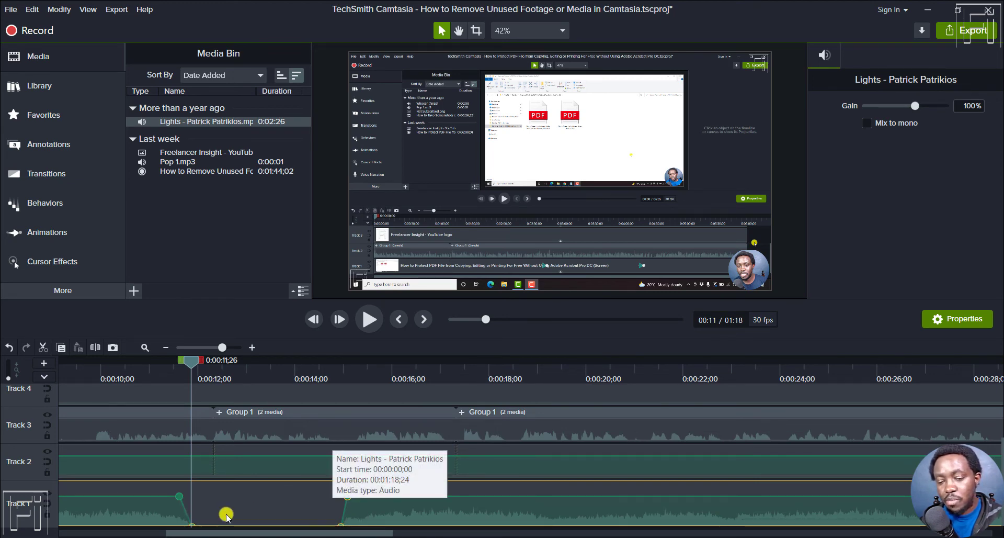
Zoom out and fit the whole project on the timeline, then deselect the music clip.
click(164, 349)
click(164, 350)
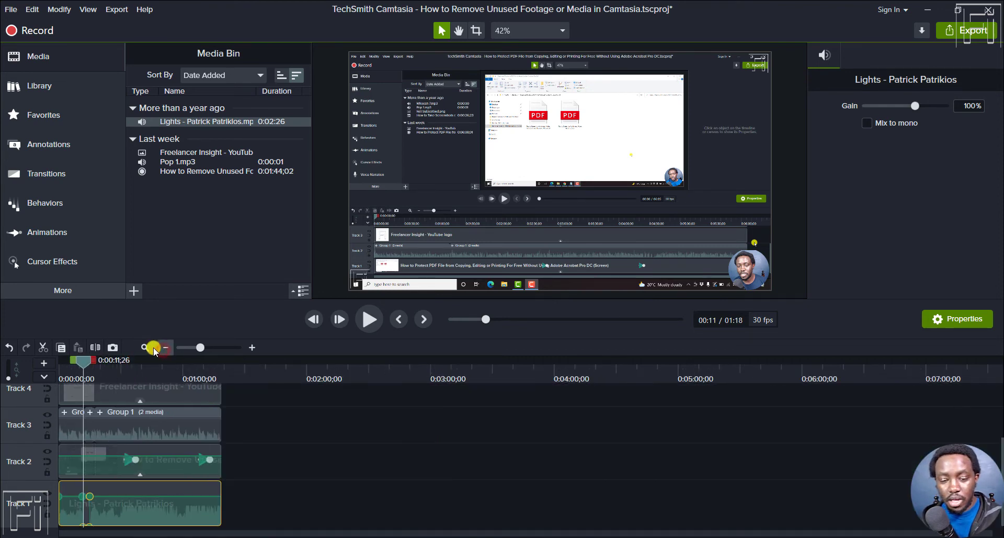
click(144, 348)
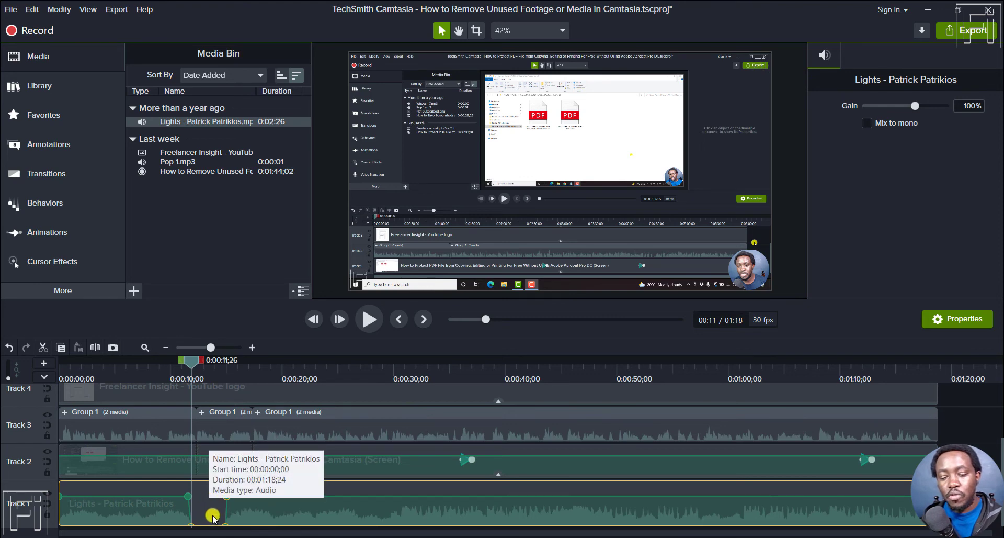
click(1000, 442)
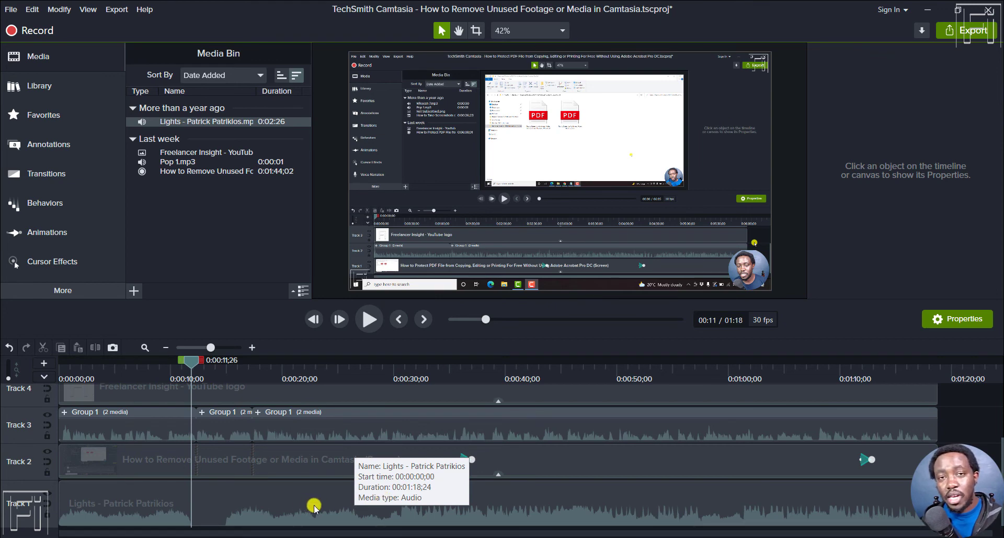
Apply Silence Audio to the whole Lights clip on Track 1.
click(355, 499)
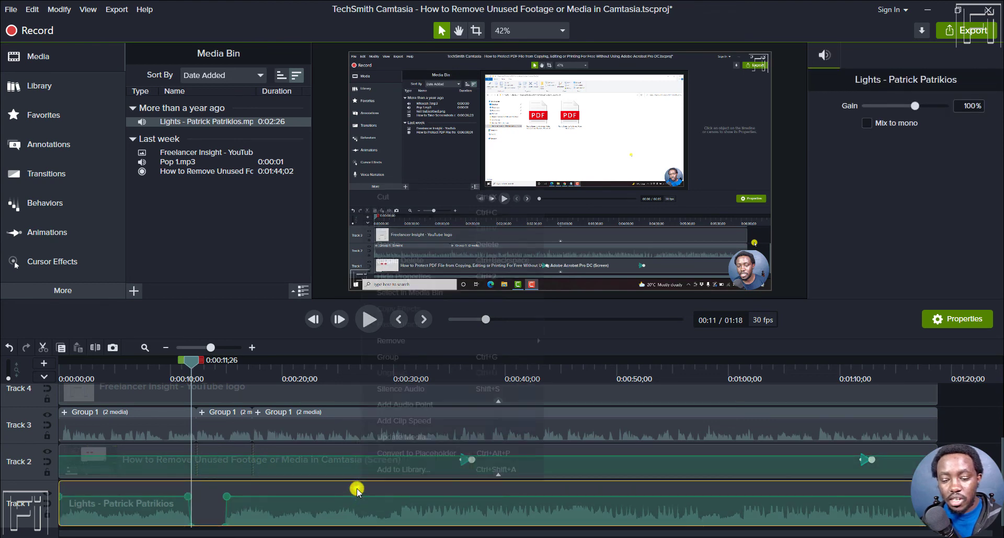
right_click(357, 489)
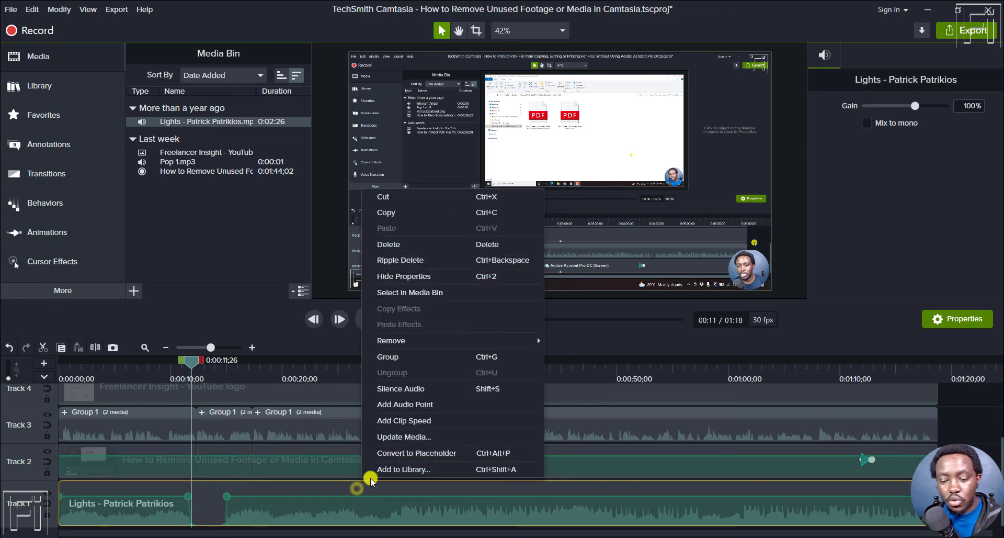
click(411, 389)
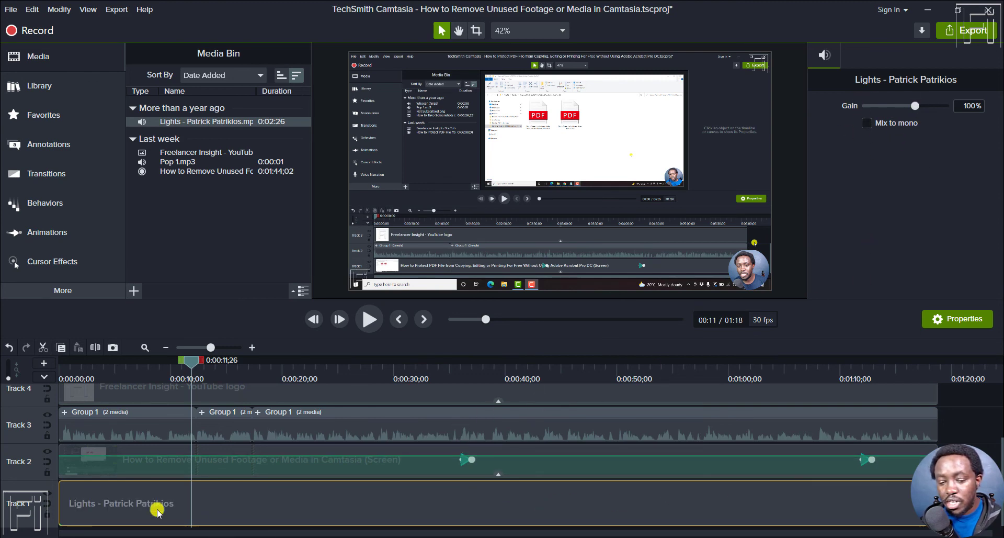
Enlarge Track 1 and drag the Lights volume line back up to about 92%.
mouse_move(33, 480)
mouse_down()
mouse_move(31, 464)
mouse_move(31, 484)
mouse_up()
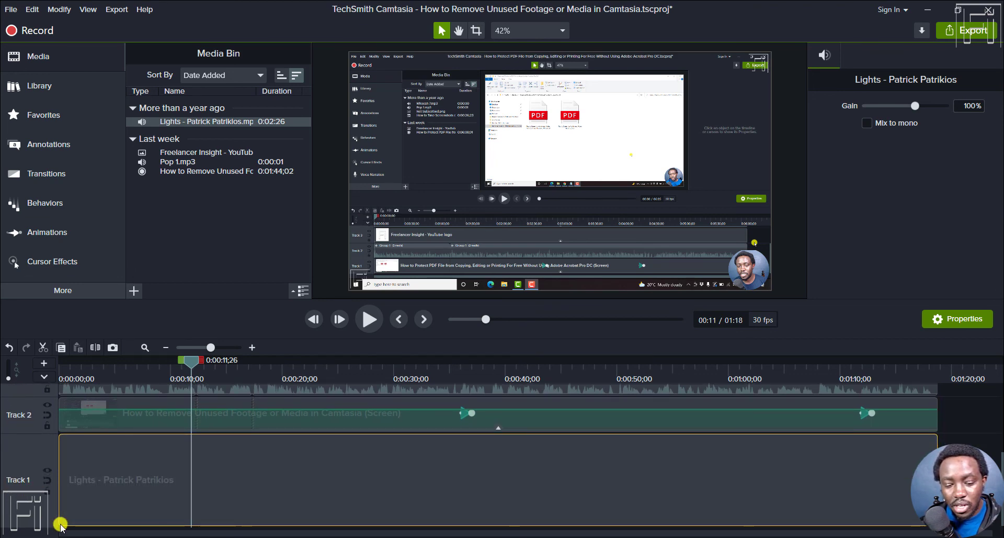
drag(65, 519, 921, 473)
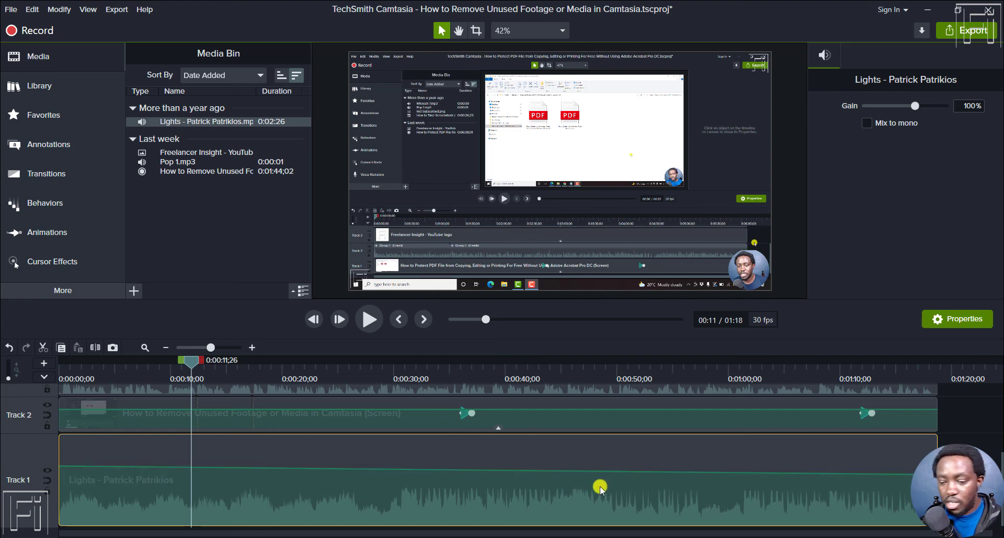
drag(448, 470, 450, 462)
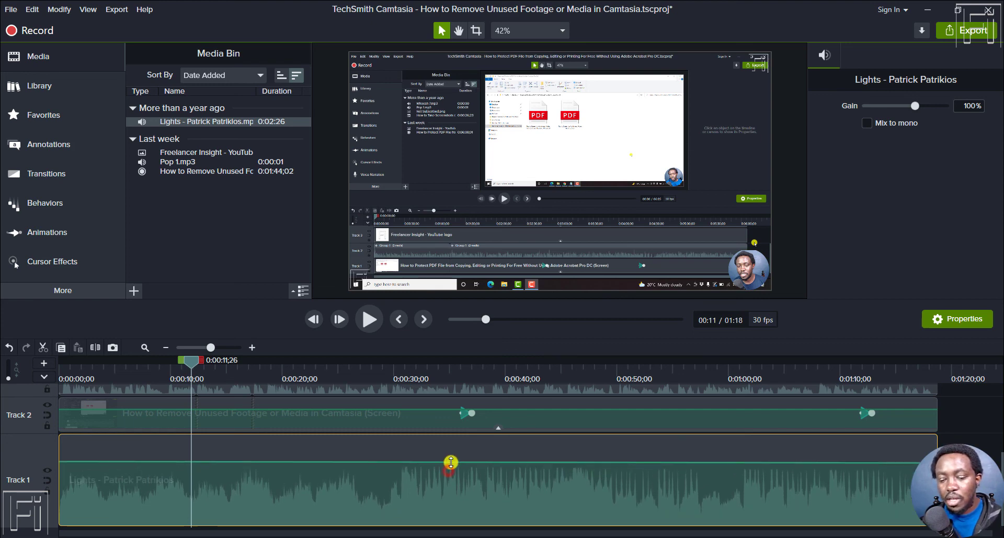